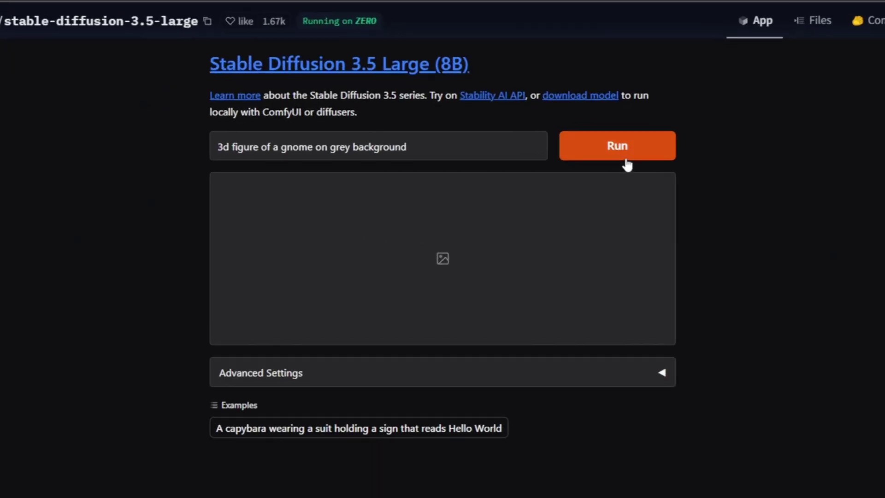
Step: Generate the gnome picture in Stable Diffusion 3.5 and copy the image
click(627, 160)
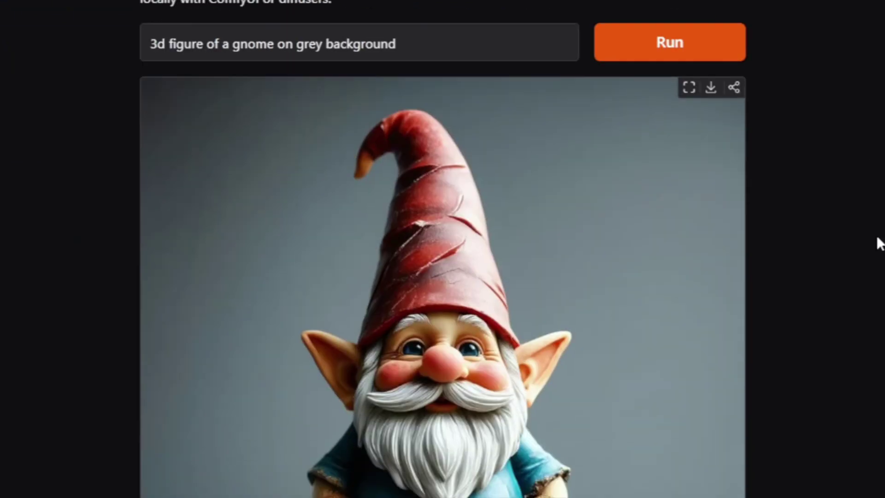
right_click(530, 300)
click(599, 358)
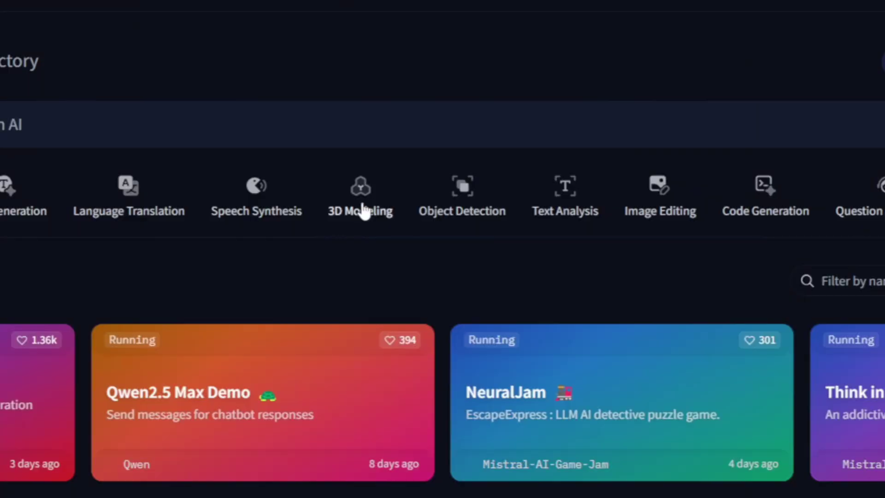
Step: Paste the gnome into TRELLIS's Image Prompt, generate a 3D asset, and shift the gnome left on Krea
click(361, 205)
click(303, 346)
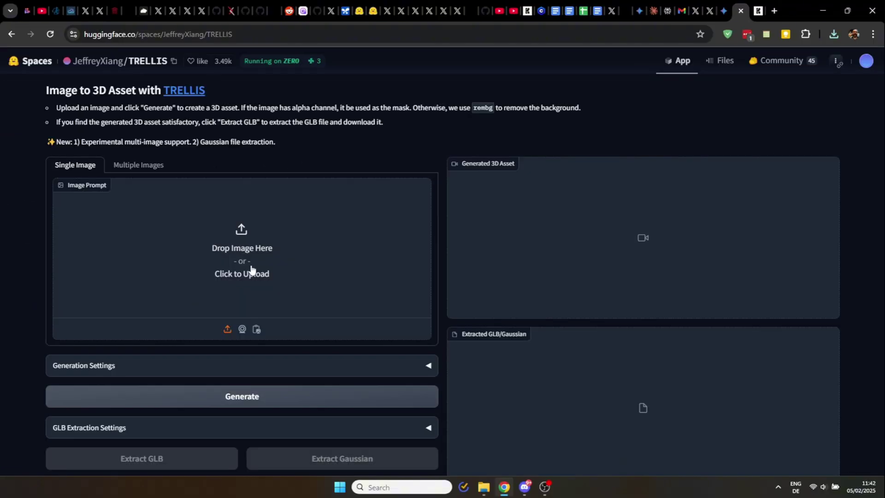
key(ctrl+v)
click(312, 400)
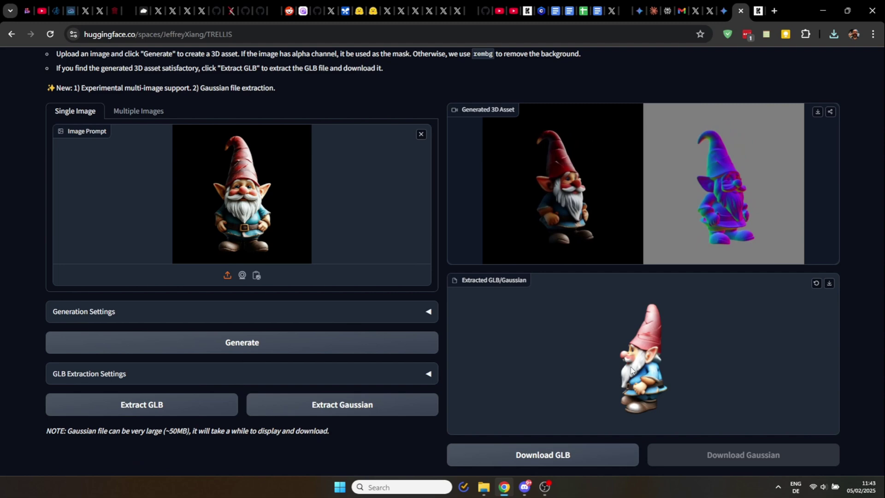
scroll(632, 368, up, 3)
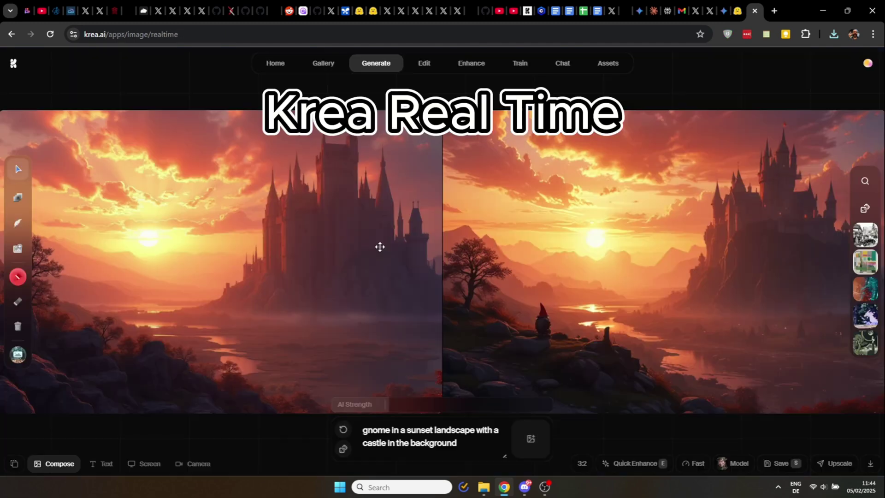
drag(244, 252, 138, 277)
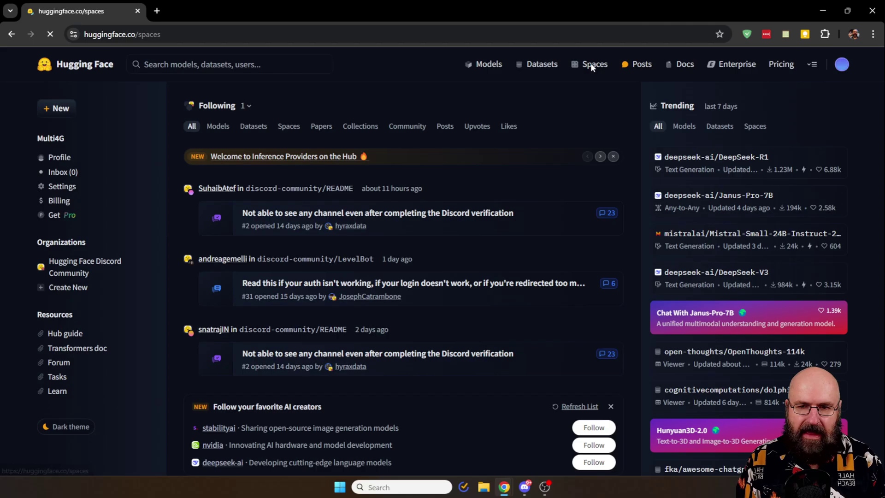
Step: Open Spaces from the huggingface.co top navigation bar to see Spaces of the week
click(387, 83)
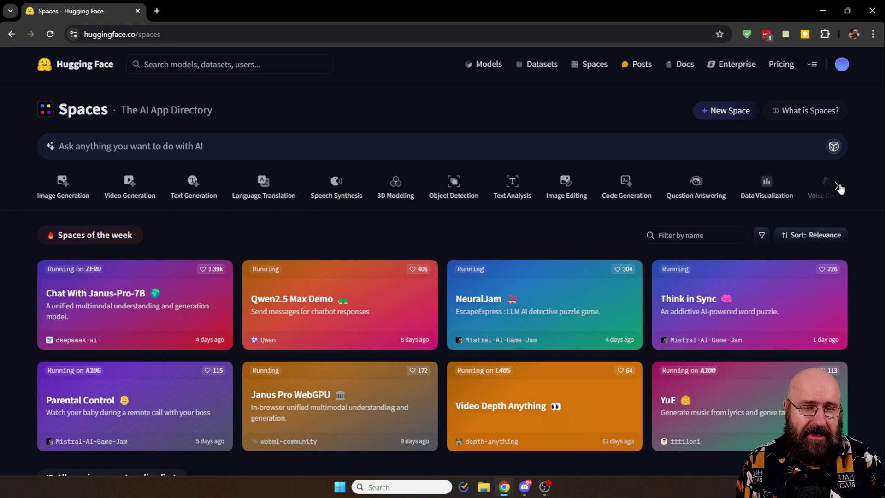
Step: Browse to the end of the category row and back, then pick Image Generation
click(837, 187)
click(837, 186)
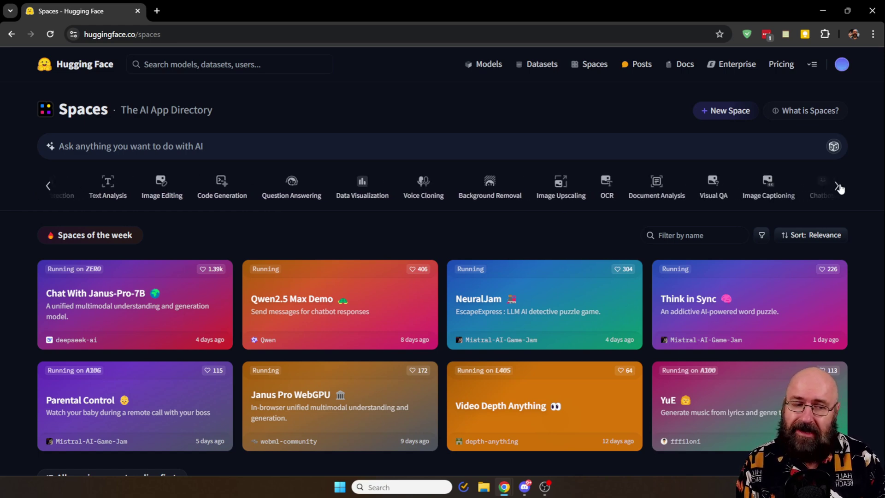
click(838, 187)
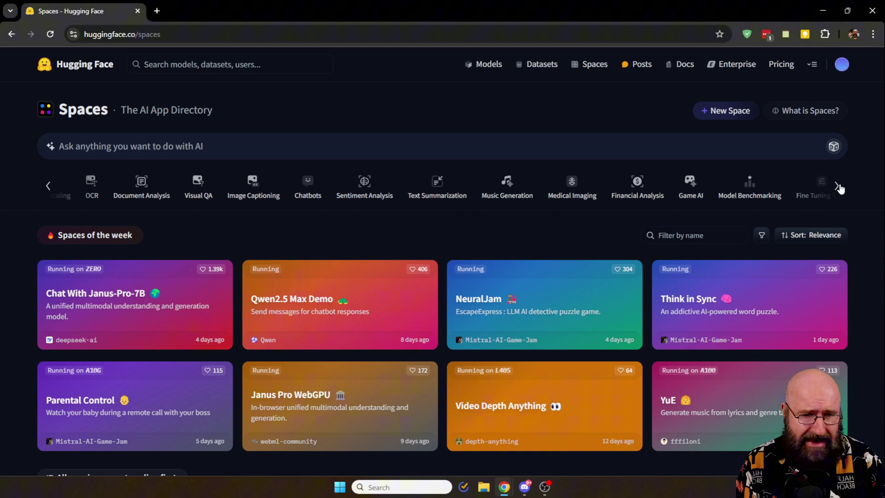
click(838, 187)
click(838, 187)
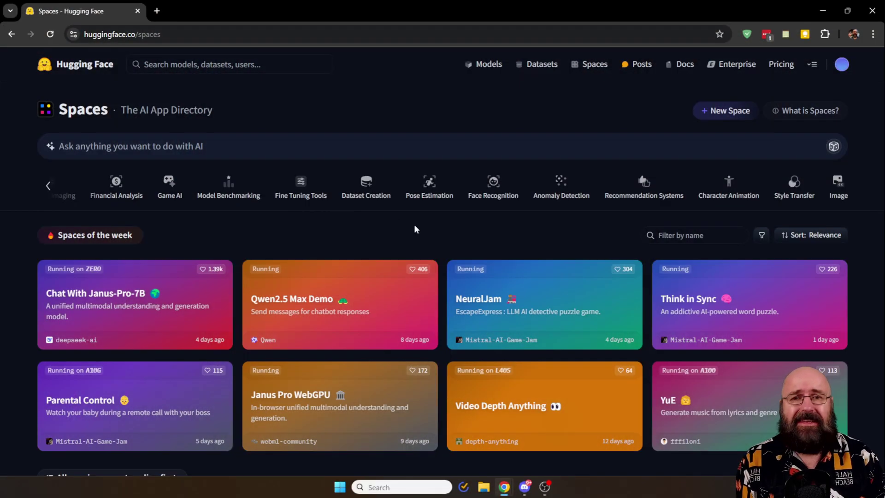
click(48, 185)
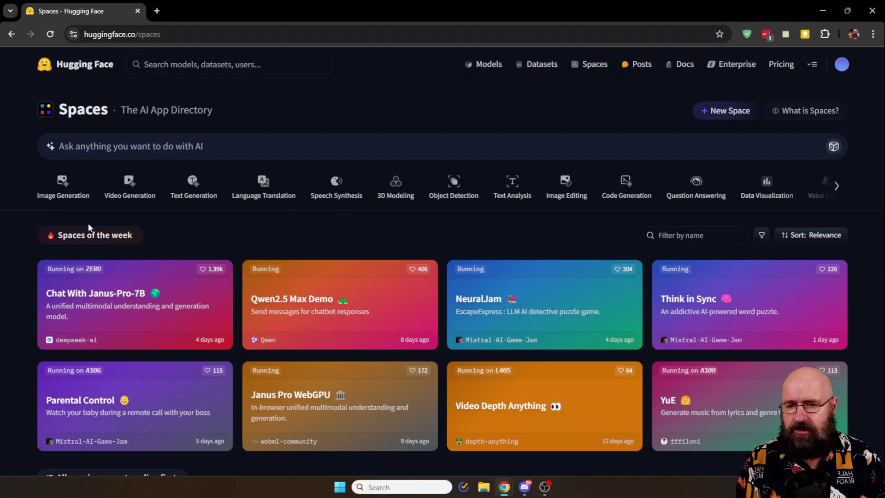
click(63, 183)
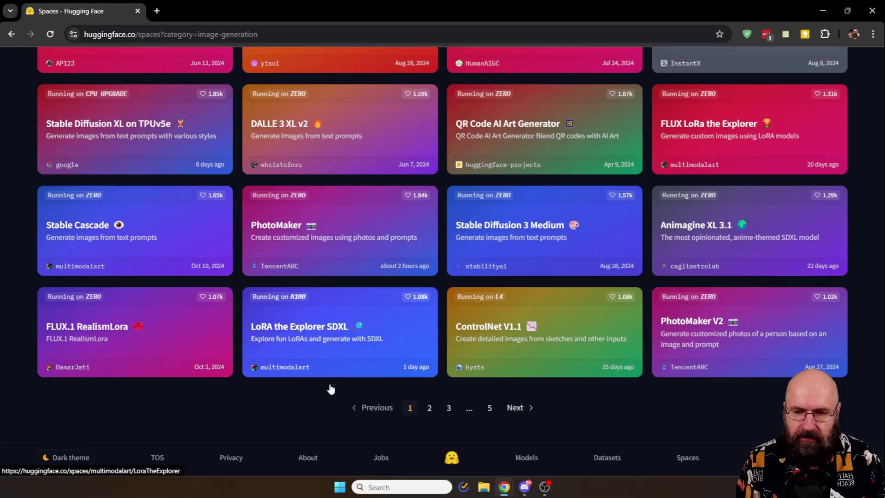
scroll(330, 388, up, 10)
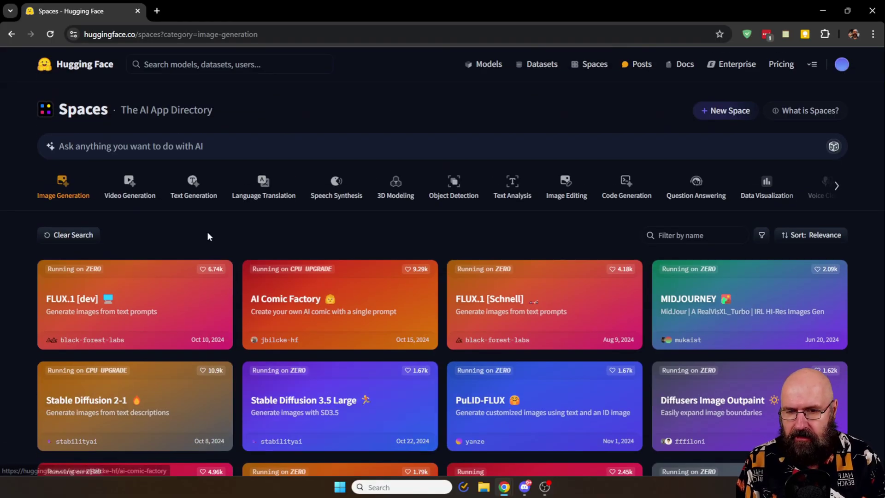
Step: Pick the 3D Modeling category to list TRELLIS, InstantMesh, Stable Fast 3D and Unique3D
click(395, 193)
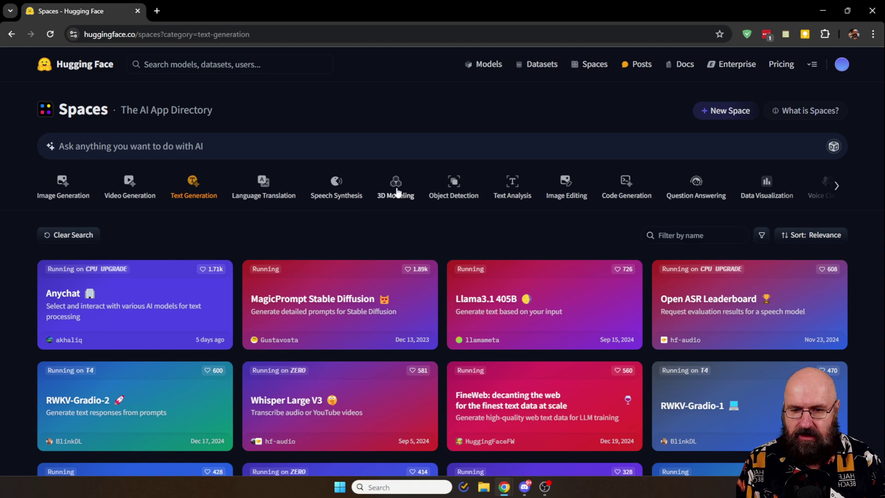
click(397, 192)
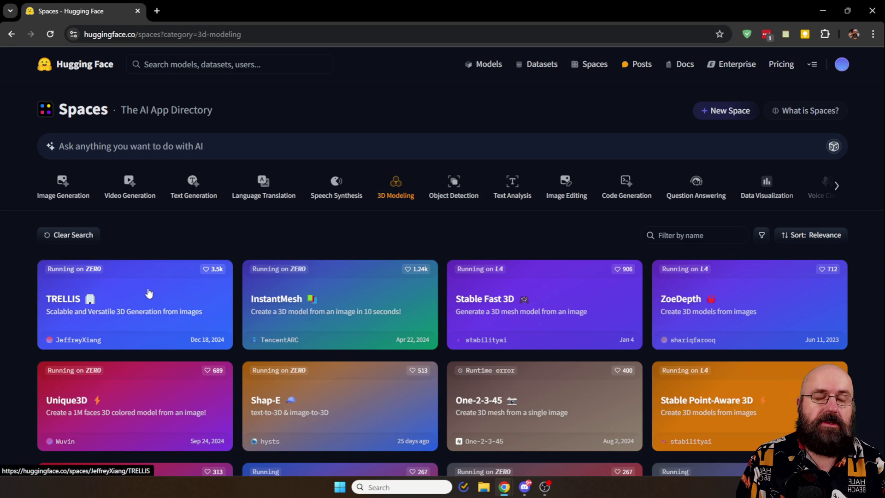
Step: Open the TRELLIS Space and load the red dragon example as the Image Prompt
click(148, 293)
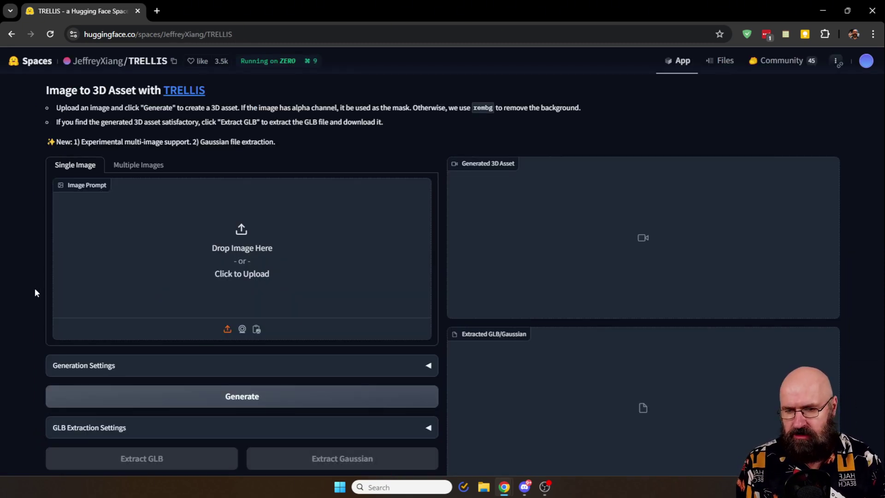
scroll(29, 302, down, 5)
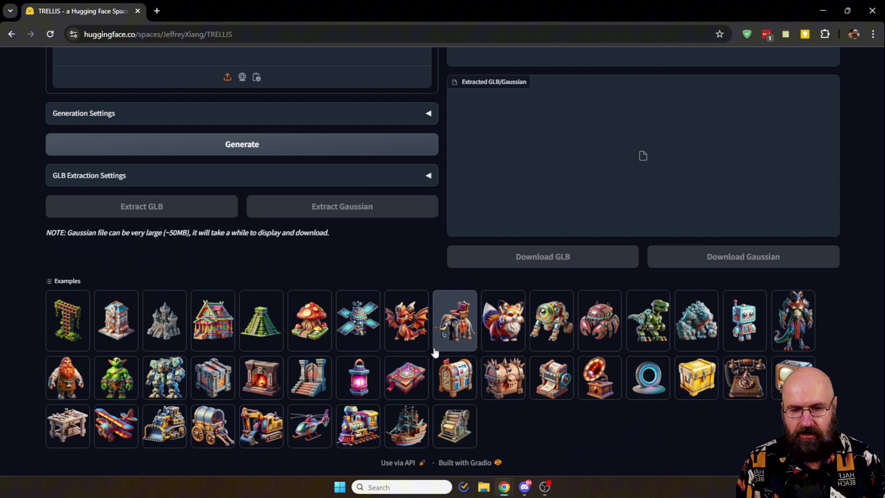
click(401, 331)
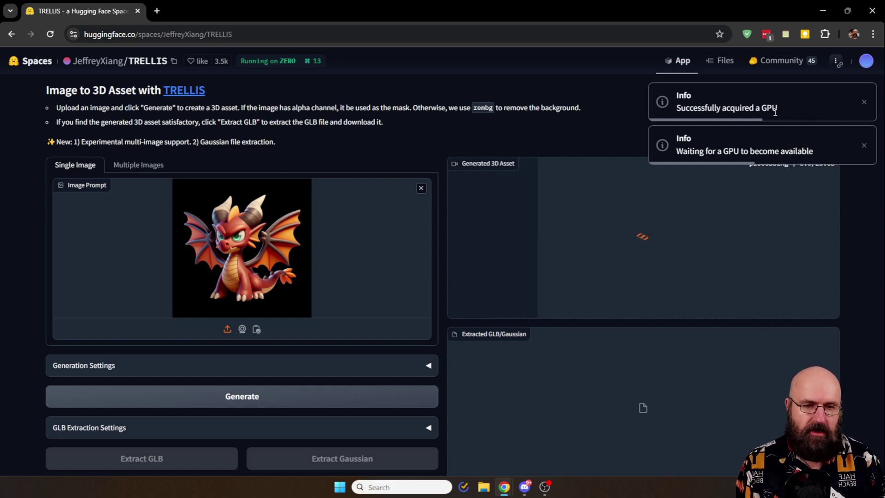
Step: Dismiss the GPU waiting and acquired notices and wait for the dragon's color and normal preview
click(864, 145)
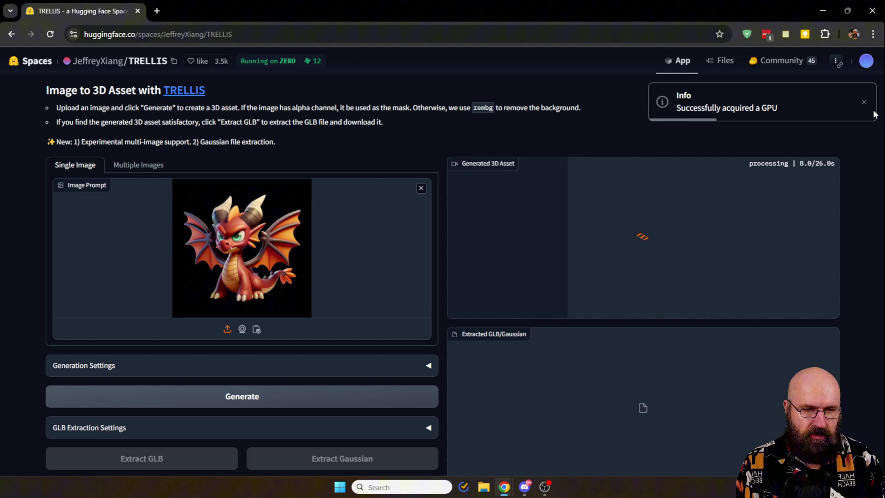
click(865, 103)
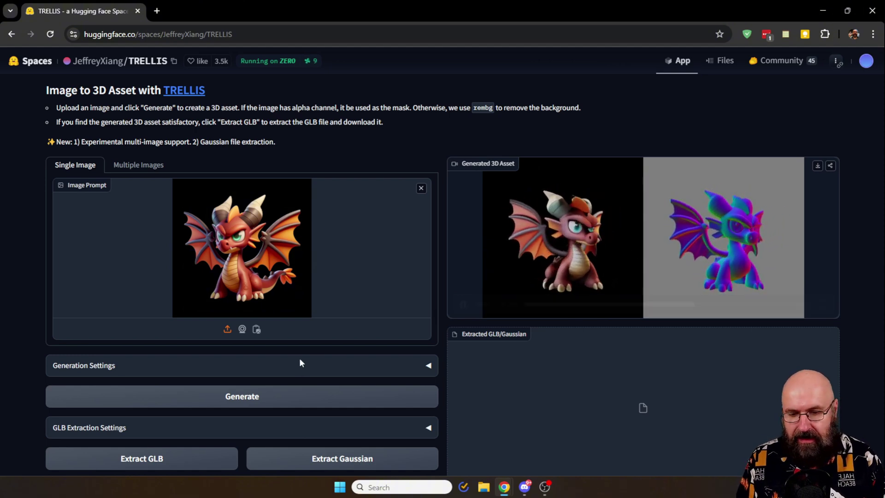
scroll(323, 351, down, 1)
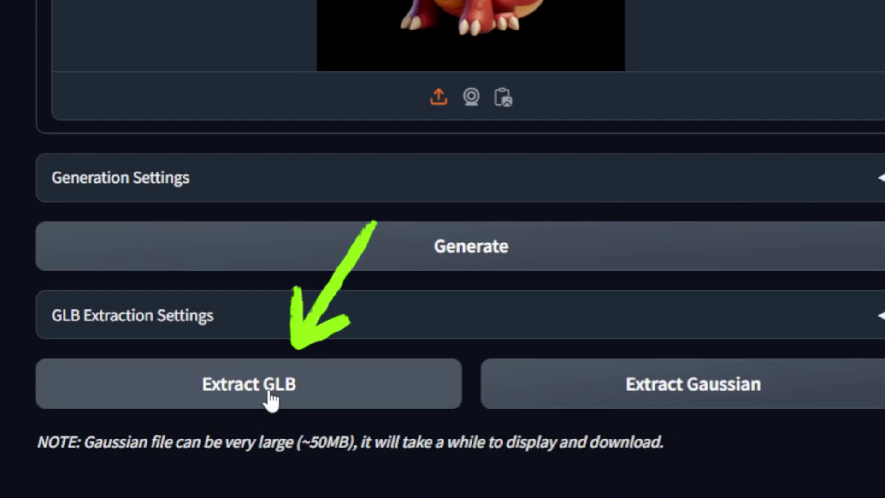
Step: Run Extract GLB on the dragon asset and dismiss the GPU acquired notice
click(272, 397)
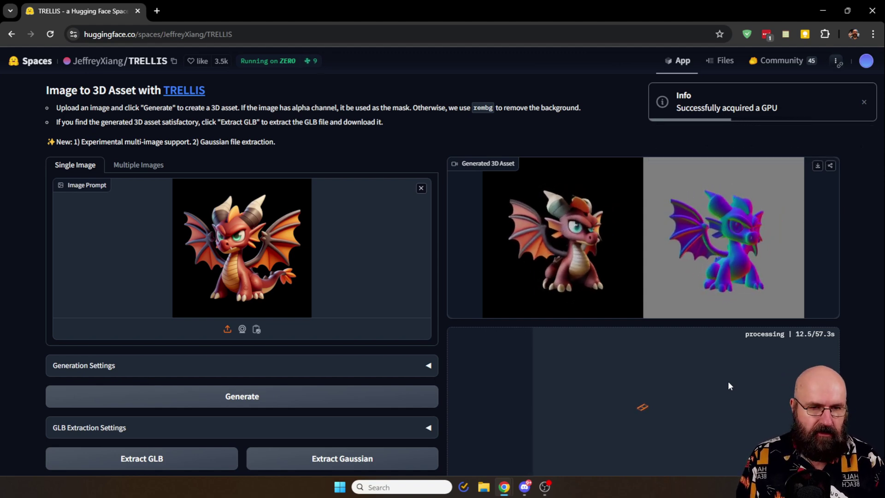
click(864, 101)
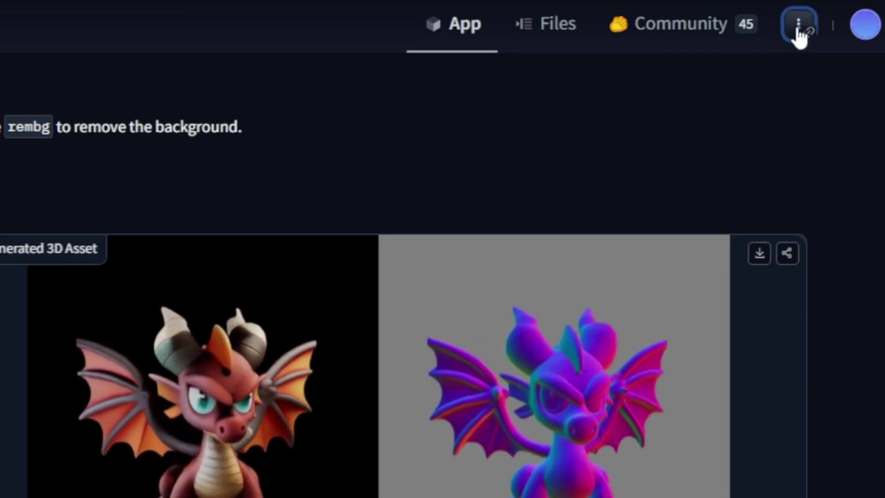
Step: Open the Space header's three-dot menu with Run locally, Clone repository and Duplicate this Space
click(836, 61)
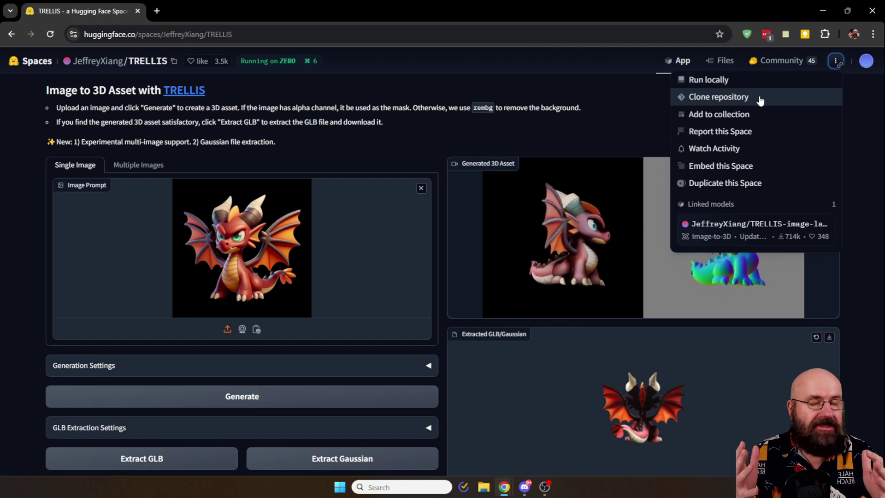
Step: Close the options menu, then rotate and zoom out the dragon in the Extracted GLB viewer
click(607, 125)
scroll(854, 285, down, 3)
scroll(853, 281, down, 1)
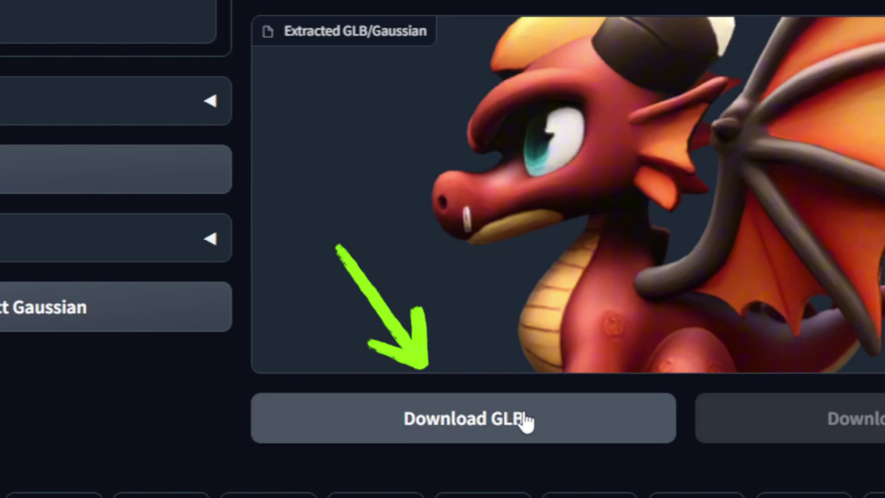
scroll(556, 213, down, 5)
drag(553, 212, 798, 239)
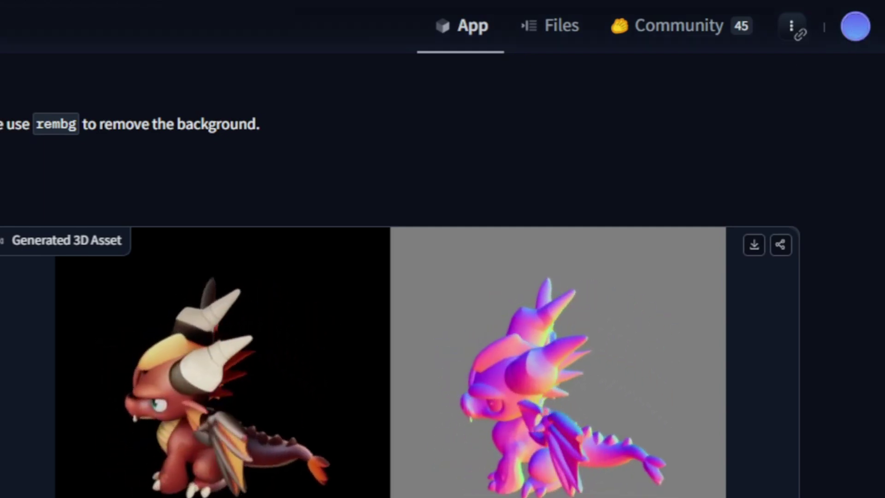
Step: Open the profile avatar dropdown to check Zero GPU usage at 1.9 of 5 minutes
click(856, 28)
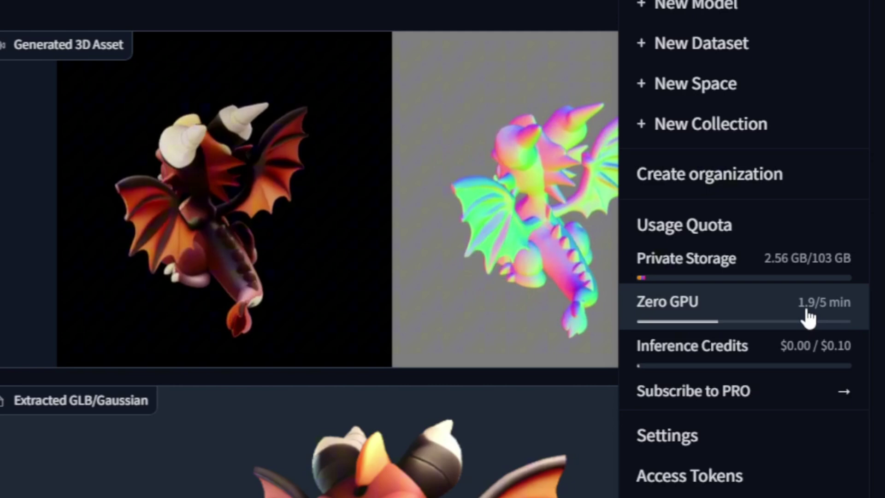
mouse_move(231, 150)
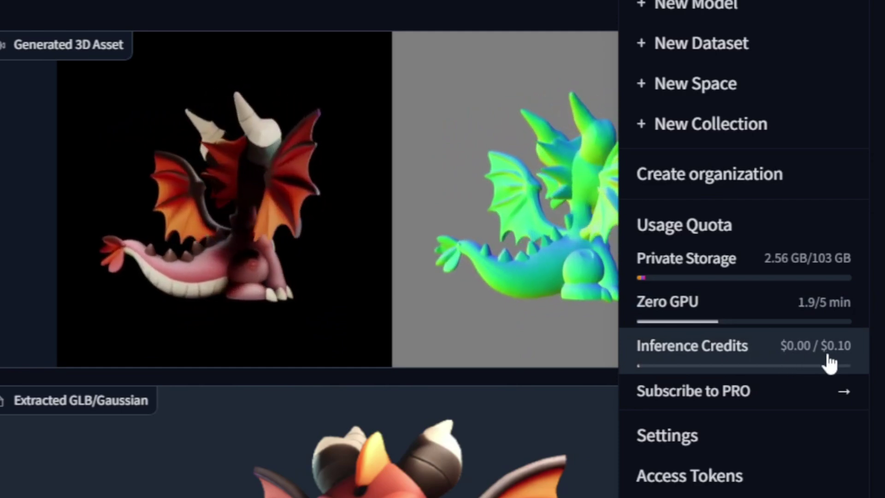
mouse_move(498, 273)
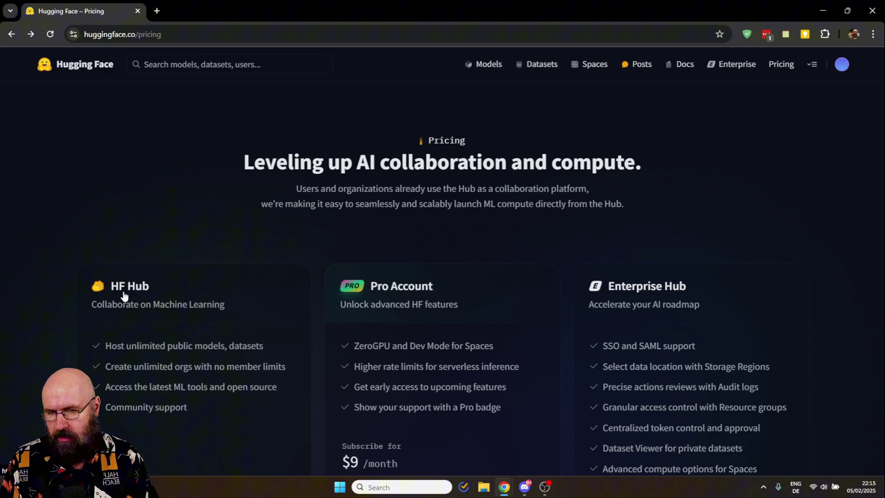
Step: Open the $9/month Pro Account plan and highlight its ZeroGPU Spaces with A100 hardware benefit
scroll(142, 291, down, 1)
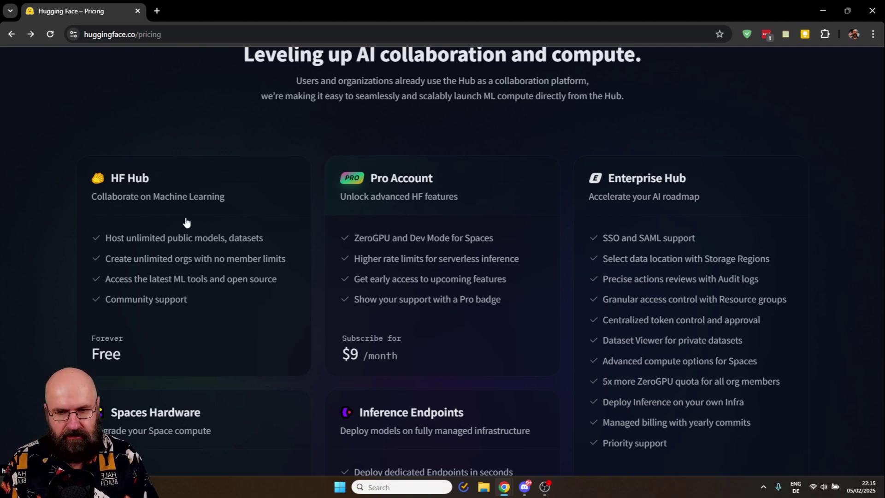
click(437, 206)
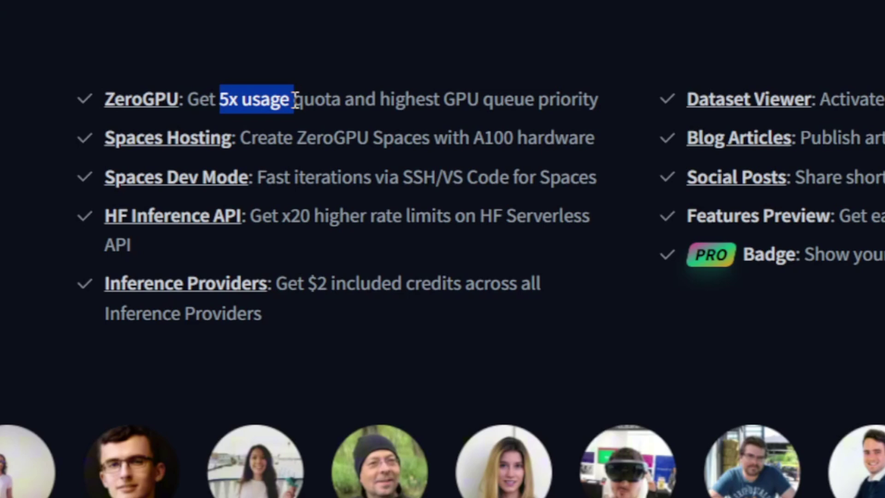
click(349, 170)
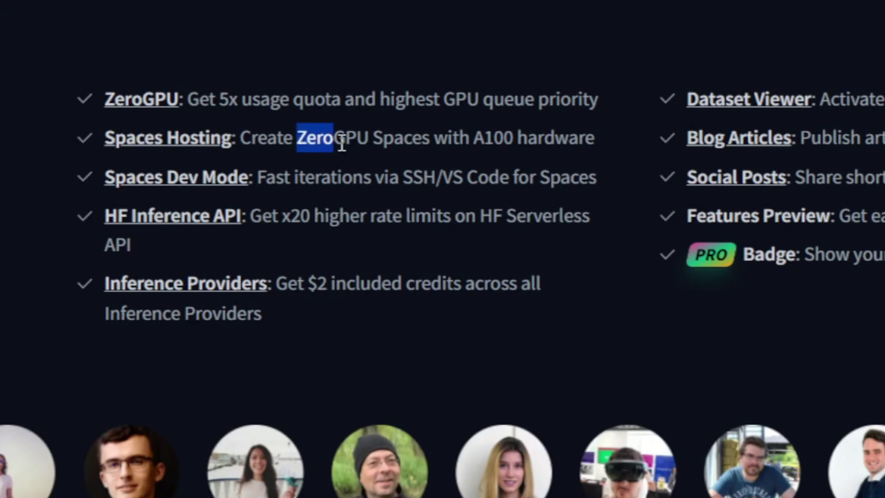
drag(342, 144, 572, 148)
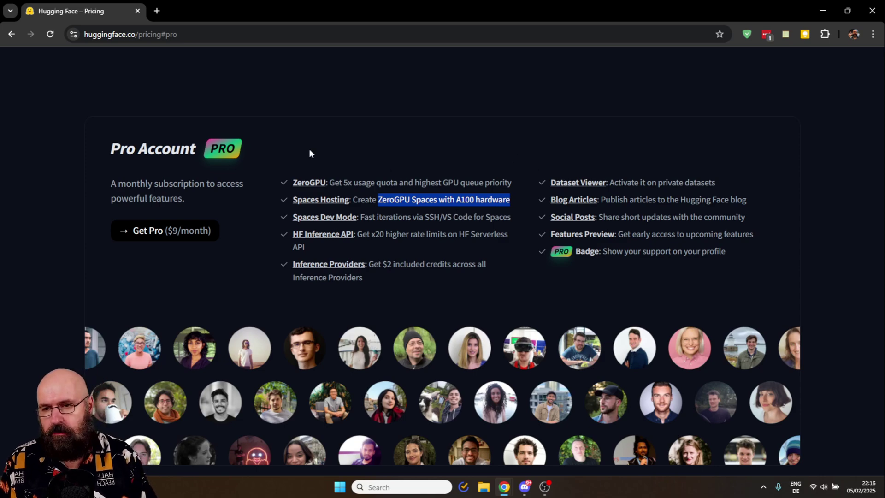
Step: Return to the pricing overview and scroll to the Spaces Hardware table (free CPU, T4 $0.40/hour, L4 $0.80/hour)
click(12, 37)
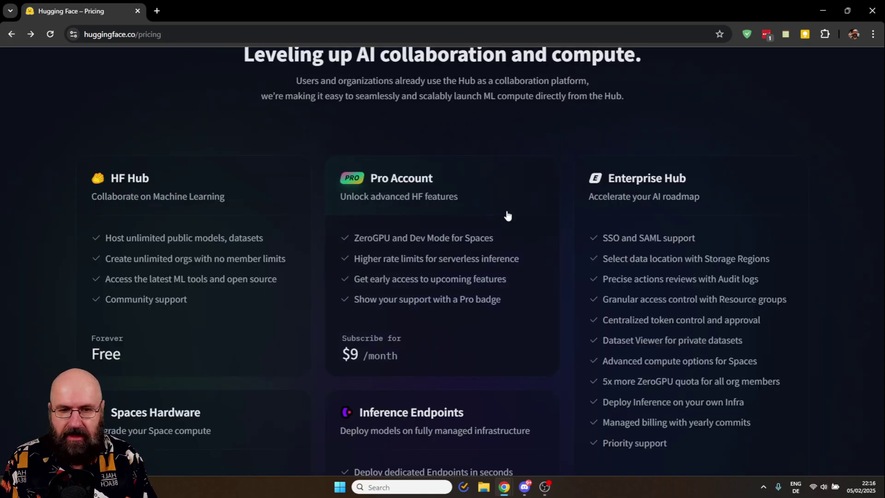
scroll(508, 215, down, 15)
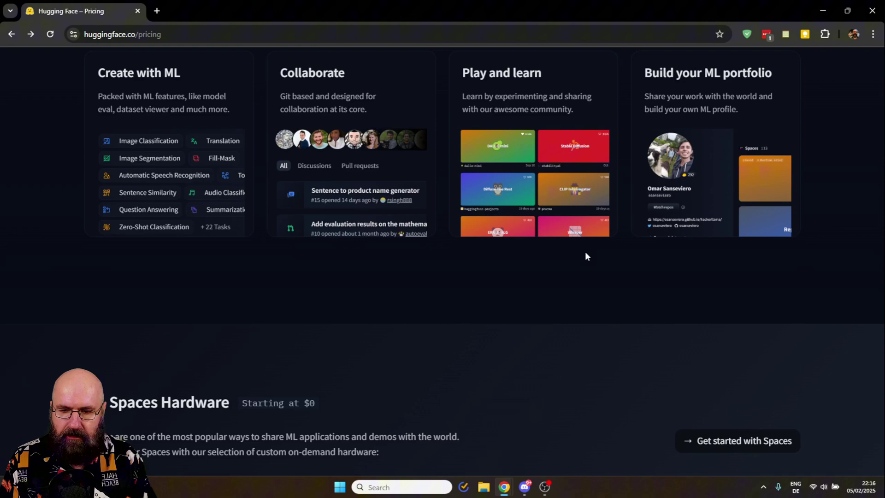
scroll(587, 257, down, 8)
scroll(590, 257, up, 1)
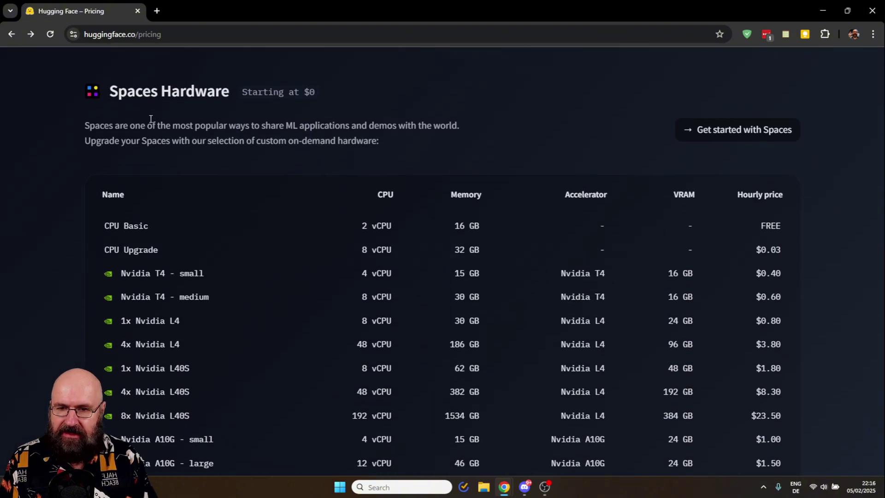
scroll(256, 173, down, 2)
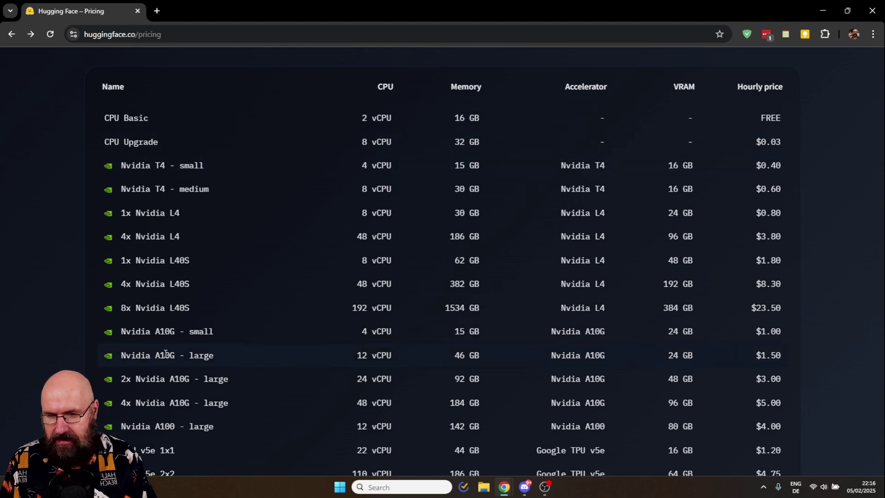
scroll(267, 318, down, 2)
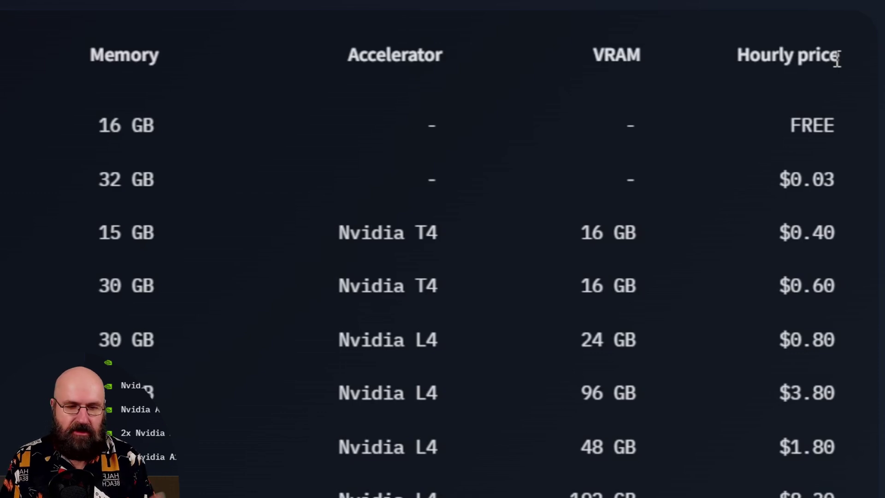
Step: Scroll further down the Spaces Hardware price table
scroll(846, 198, down, 10)
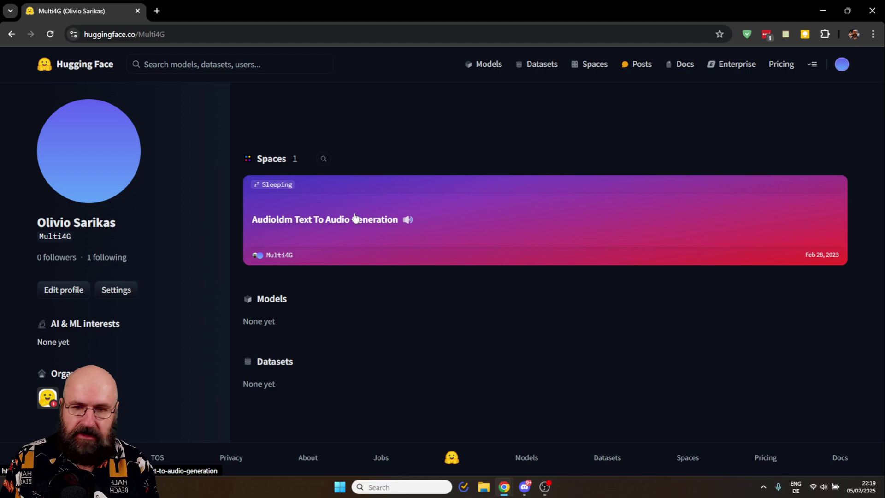
Step: Open the sleeping Audioldm Text To Audio Generation Space card from the profile
click(313, 205)
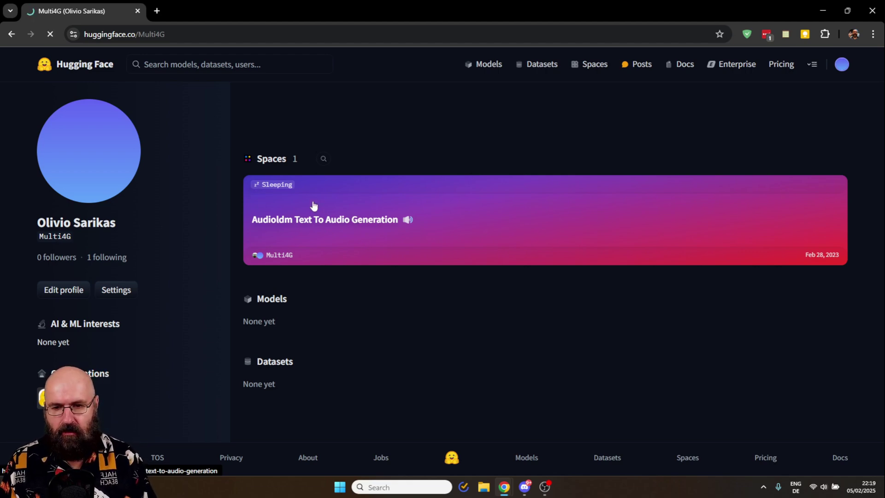